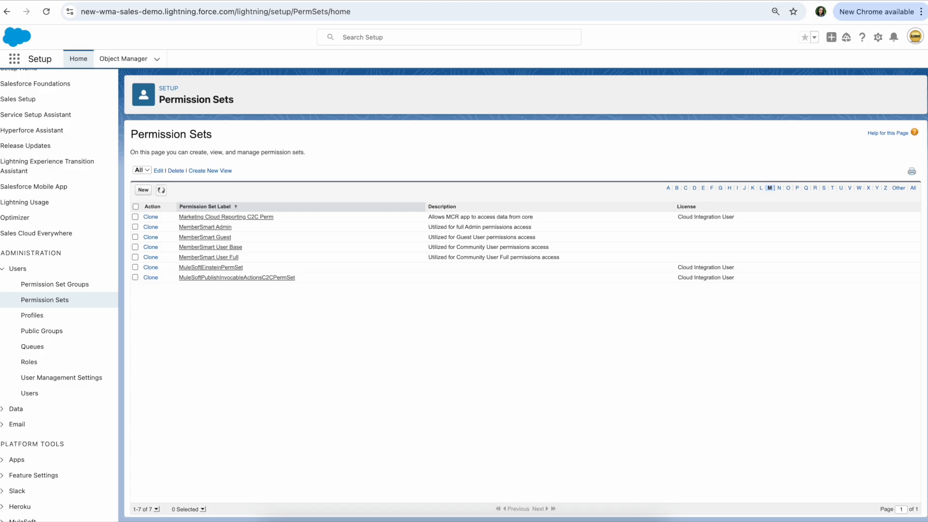
Switch to the AC MemberSmart User Guide in Google Docs and review its Sharing Sets and Guest User Permissions sections
click(484, 0)
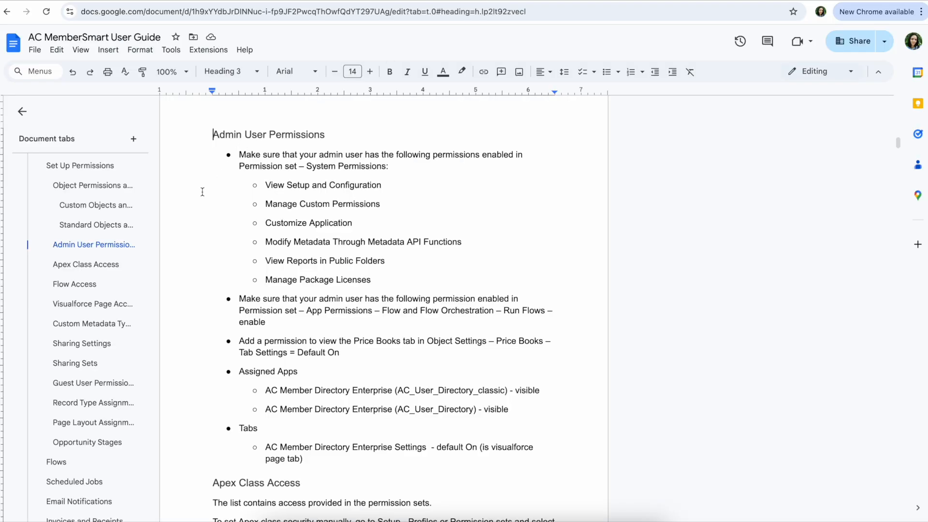
click(83, 361)
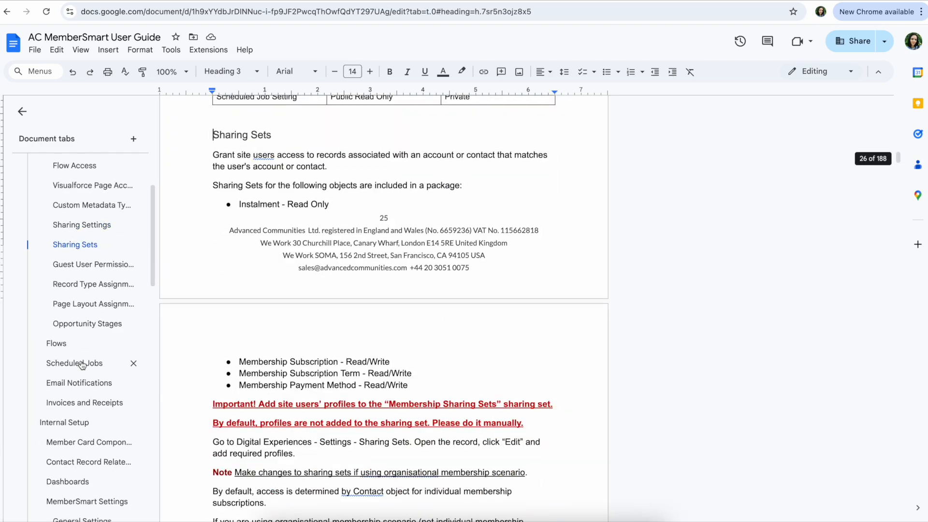
click(77, 265)
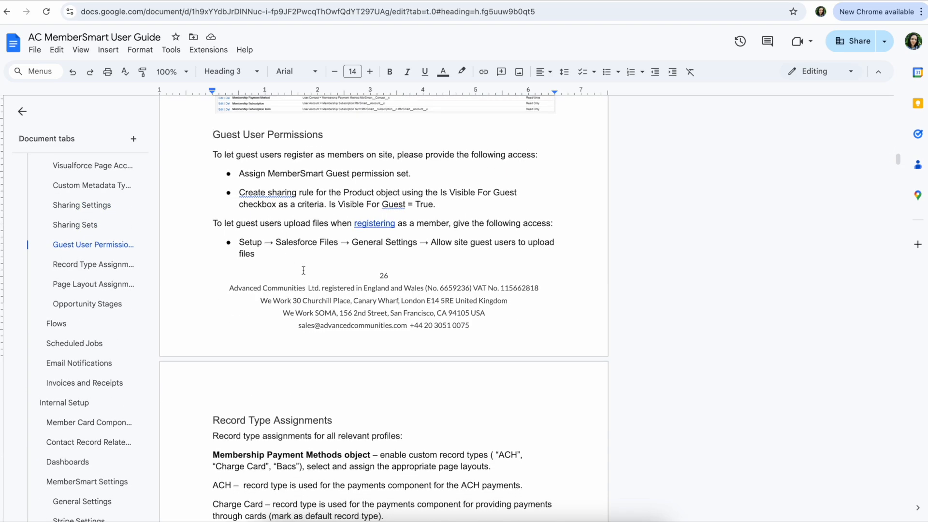
scroll(303, 268, up, 3)
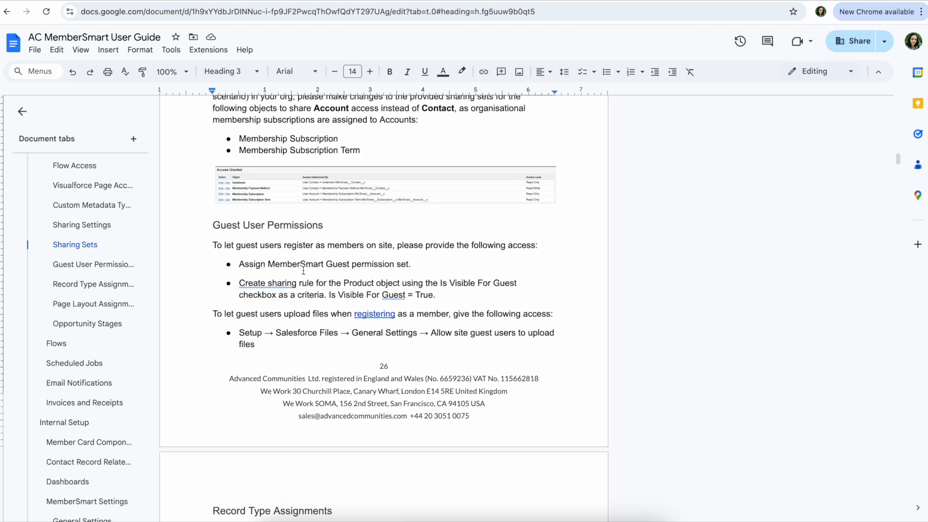
scroll(103, 243, up, 1)
scroll(104, 243, up, 5)
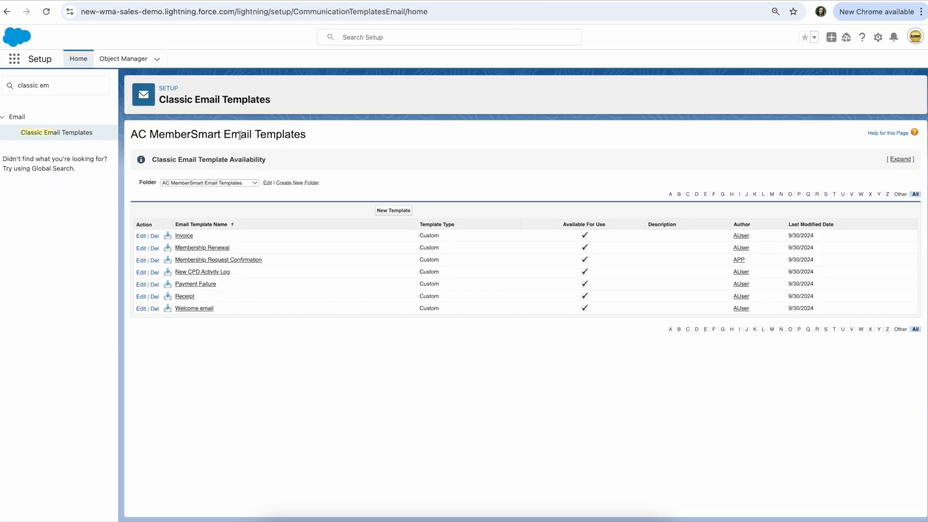
triple_click(241, 135)
click(332, 138)
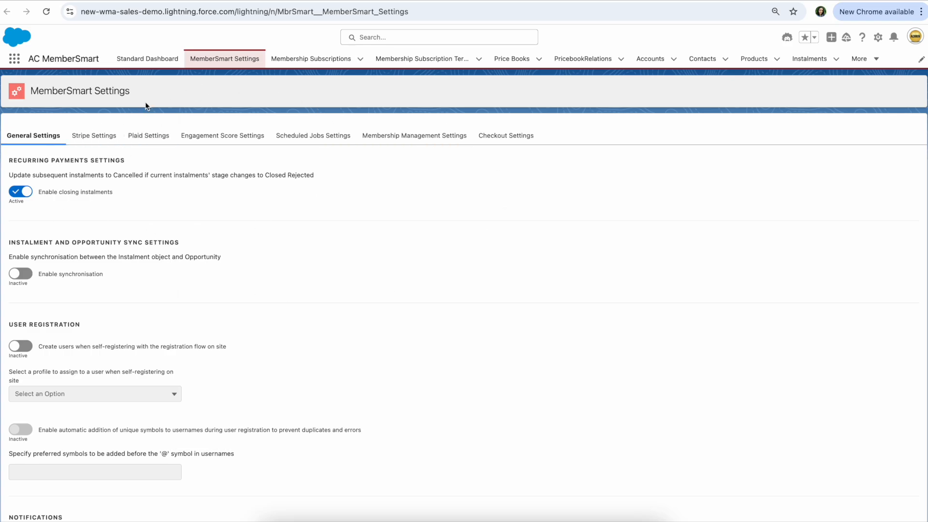
Try to disable closing instalments in the recurring payments settings, then cancel the change
scroll(187, 90, down, 1)
scroll(186, 90, up, 1)
click(20, 193)
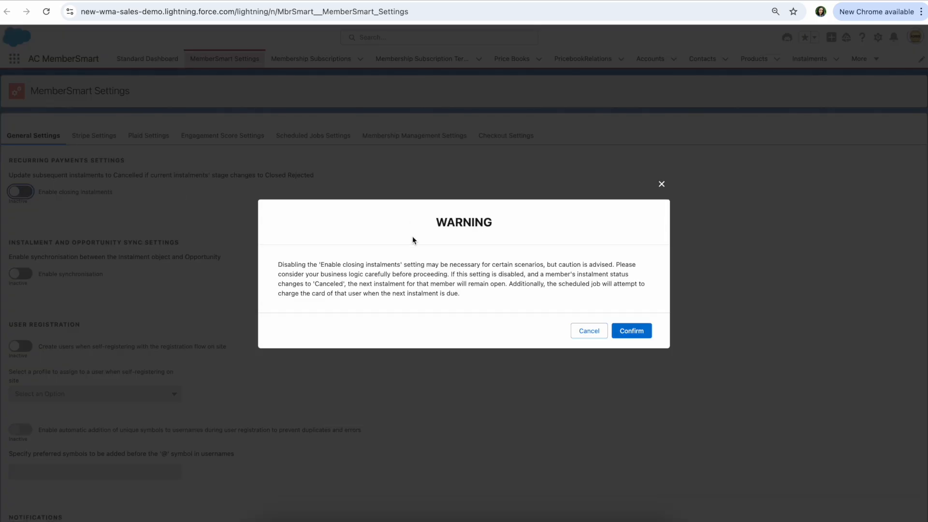
click(589, 334)
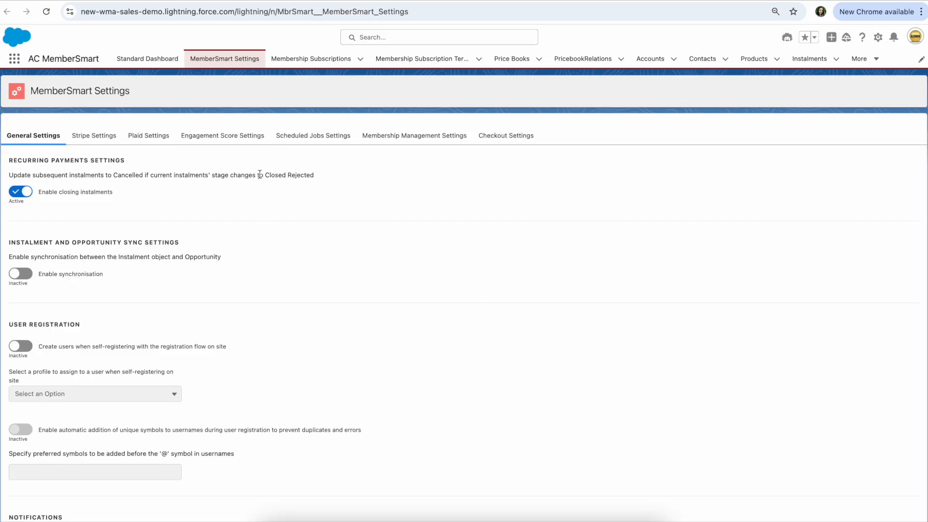
Examine the instalment and opportunity sync, user registration and organization-wide email address settings in General Settings
scroll(260, 174, down, 2)
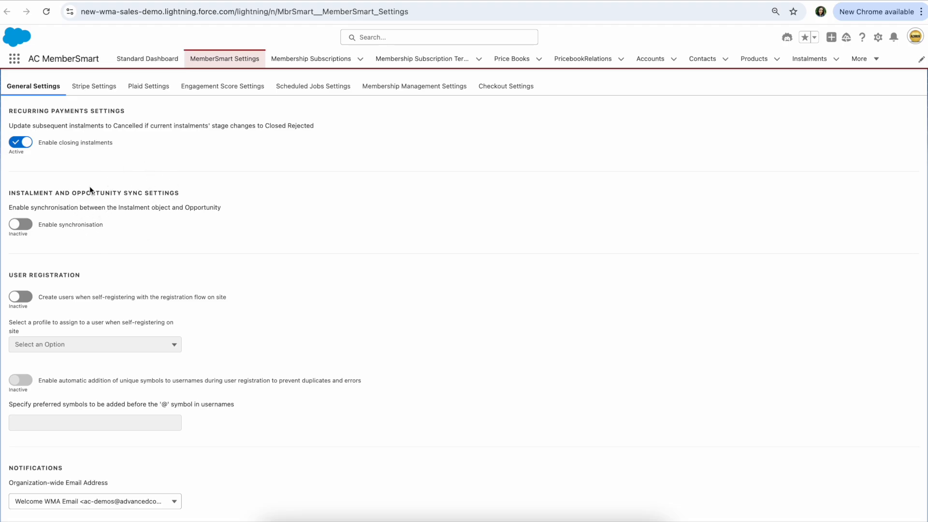
scroll(108, 205, down, 3)
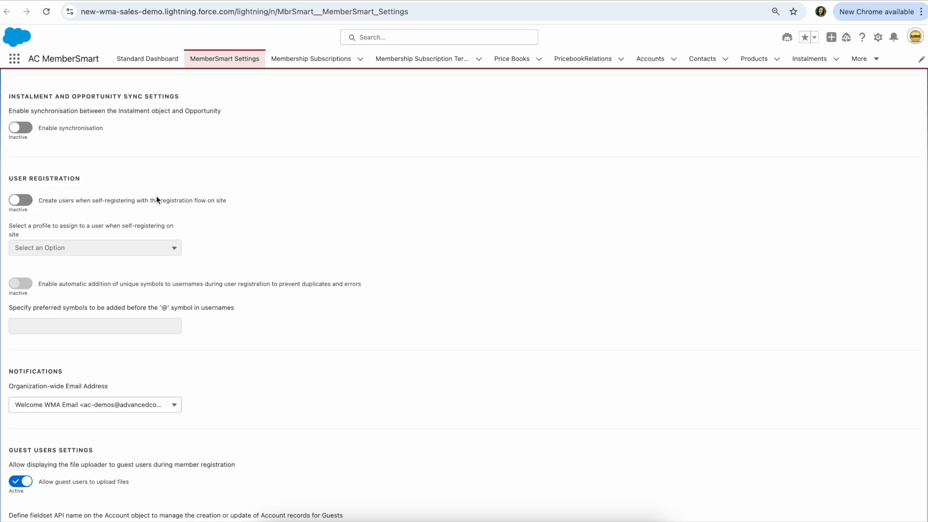
scroll(155, 195, down, 2)
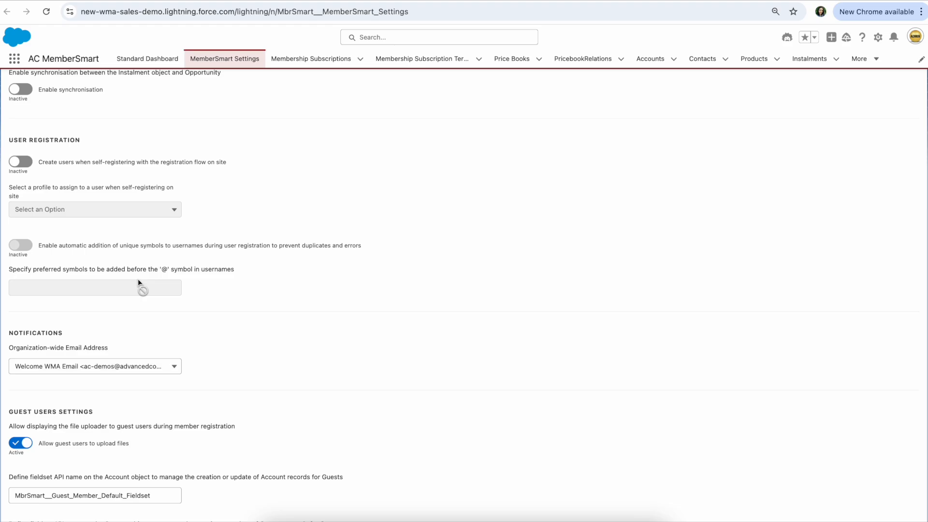
scroll(138, 281, down, 1)
scroll(36, 285, down, 2)
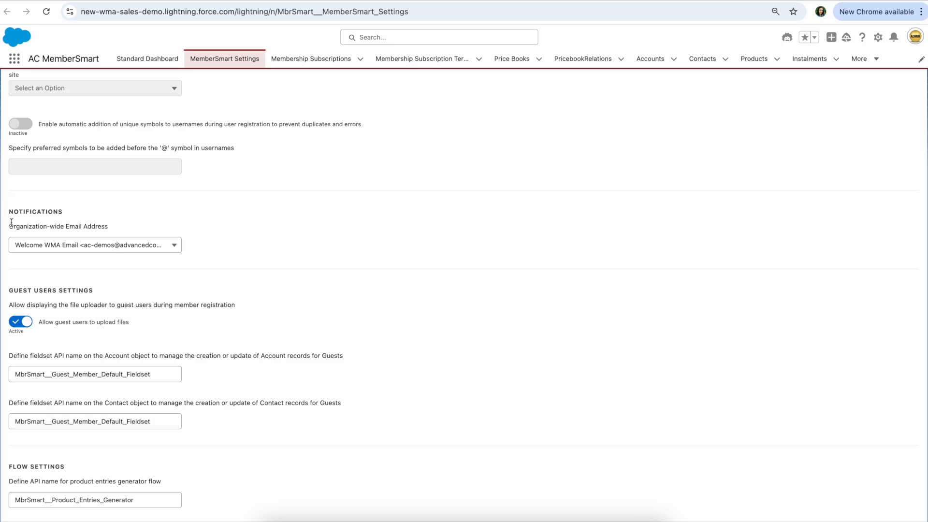
click(140, 248)
click(246, 237)
Examine the guest users, flow, and grace and payment period flexibility settings in General Settings
scroll(246, 237, down, 3)
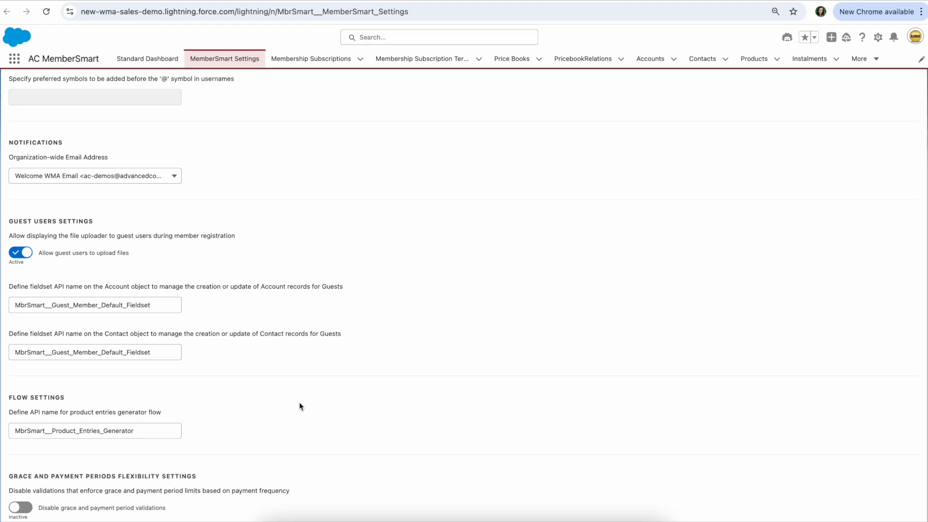
scroll(300, 405, down, 1)
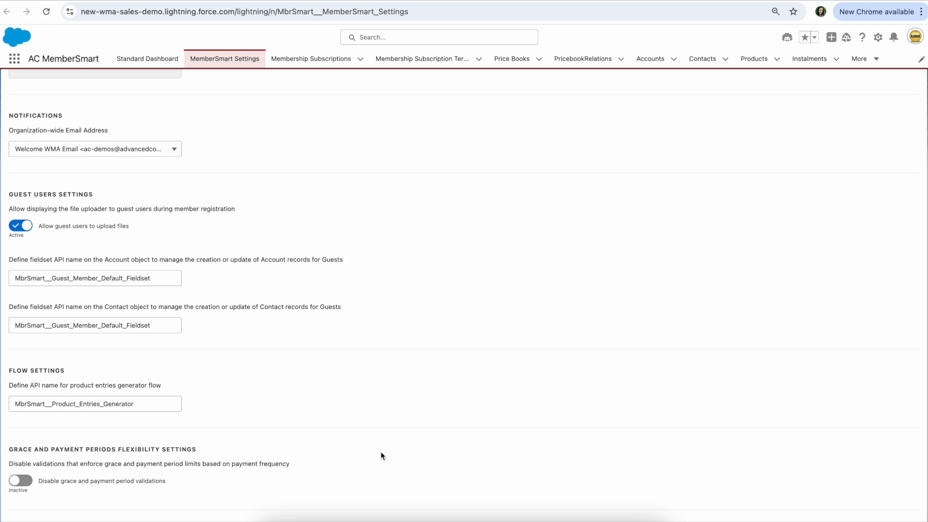
scroll(381, 455, down, 2)
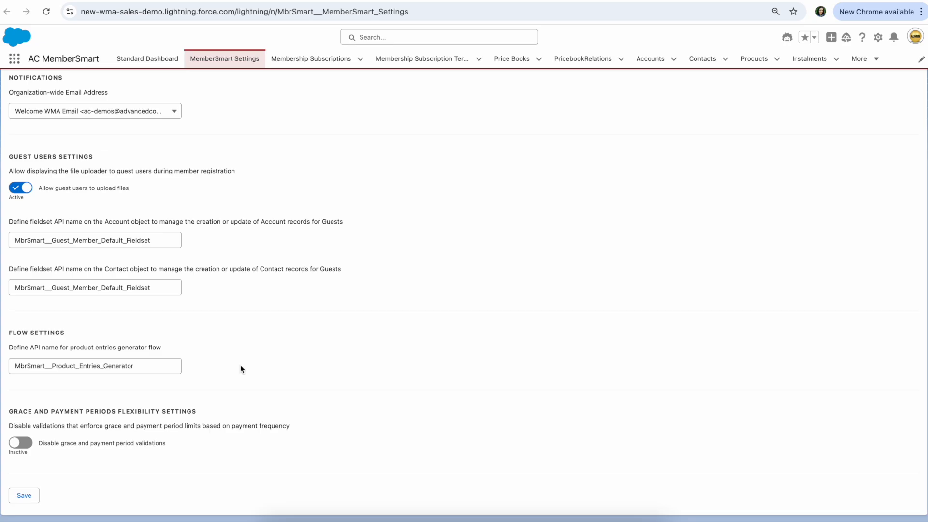
scroll(491, 233, up, 10)
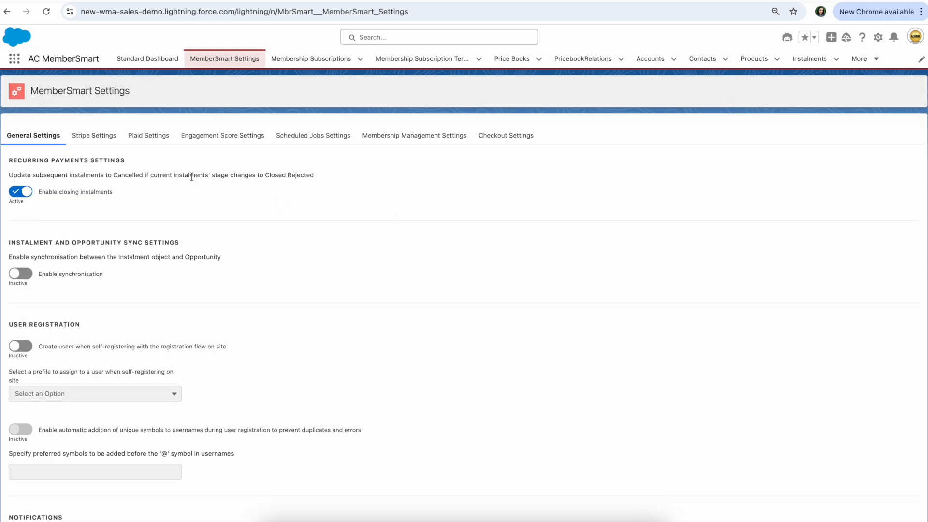
Review the Stripe, Plaid and Engagement Score settings of MemberSmart
click(94, 137)
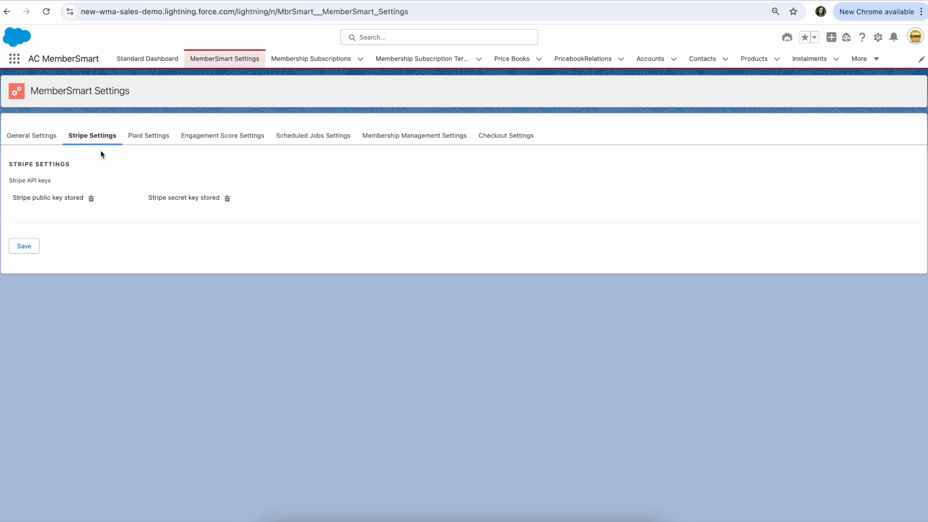
click(150, 138)
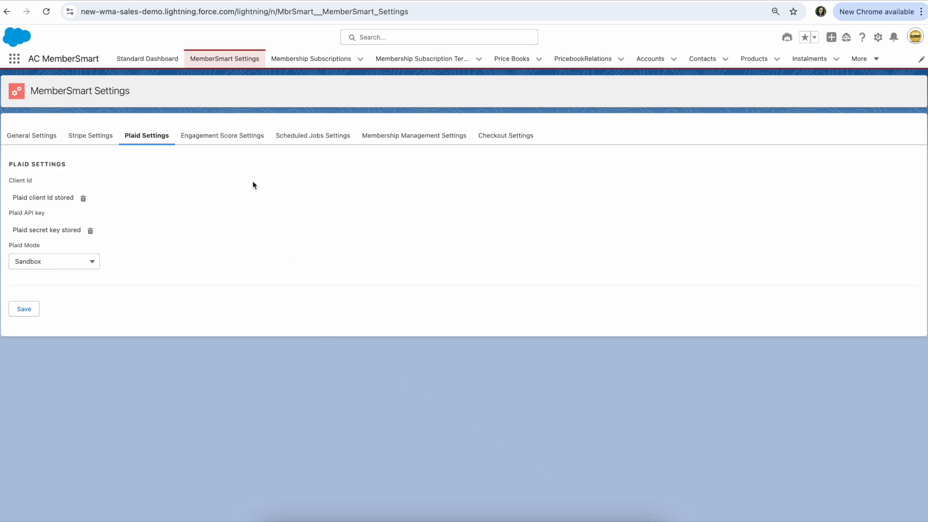
click(220, 137)
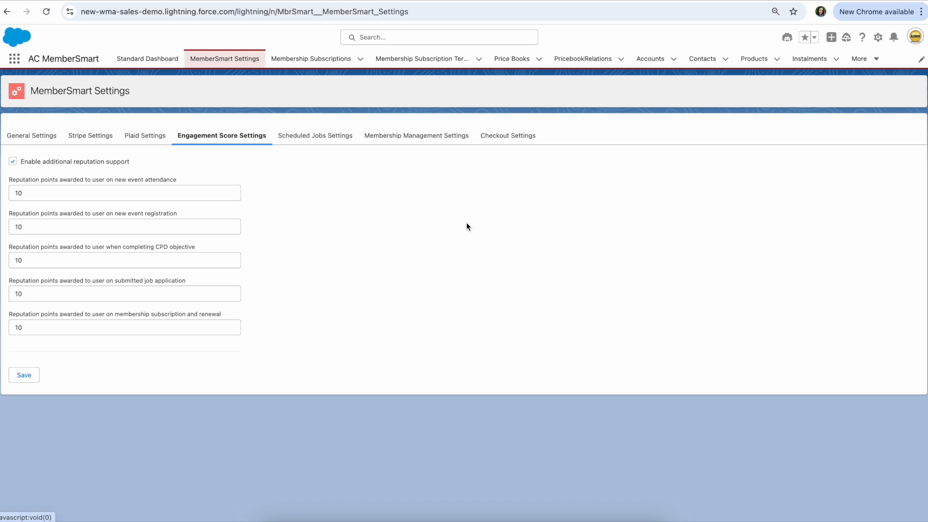
Review the automation jobs listed in the Scheduled Jobs Settings, from expired instalments through recurring payments
click(324, 138)
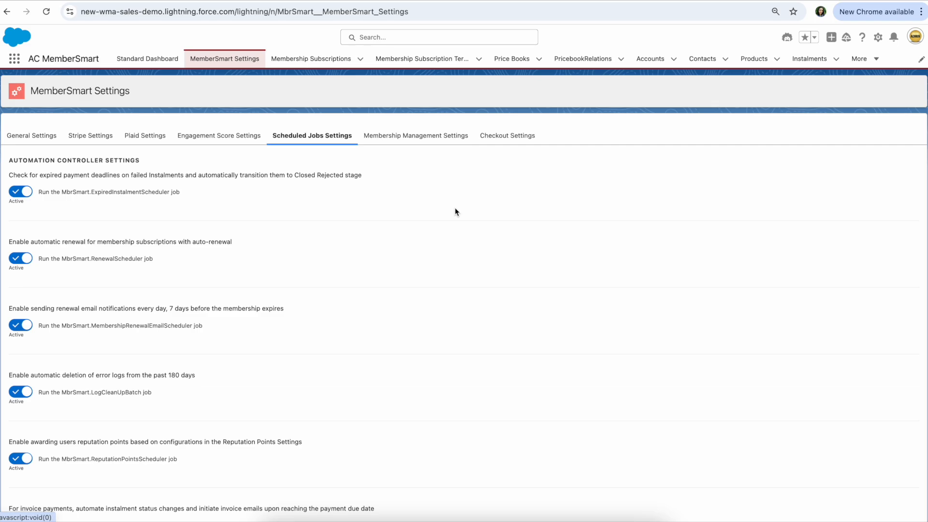
scroll(455, 211, down, 4)
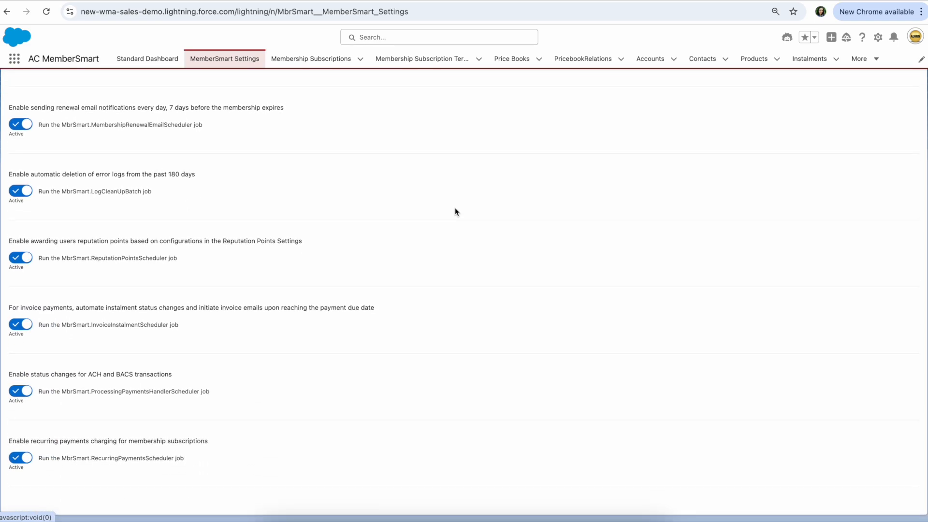
scroll(455, 212, up, 4)
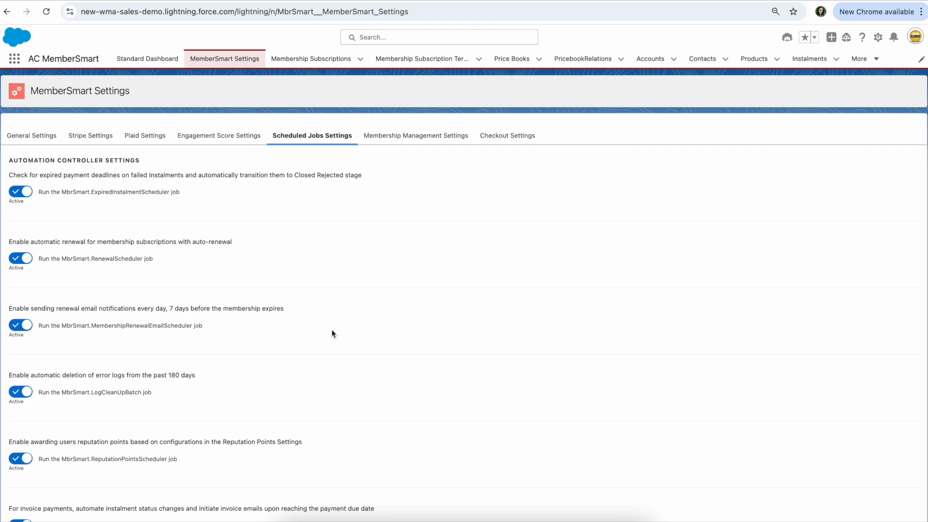
scroll(331, 329, down, 3)
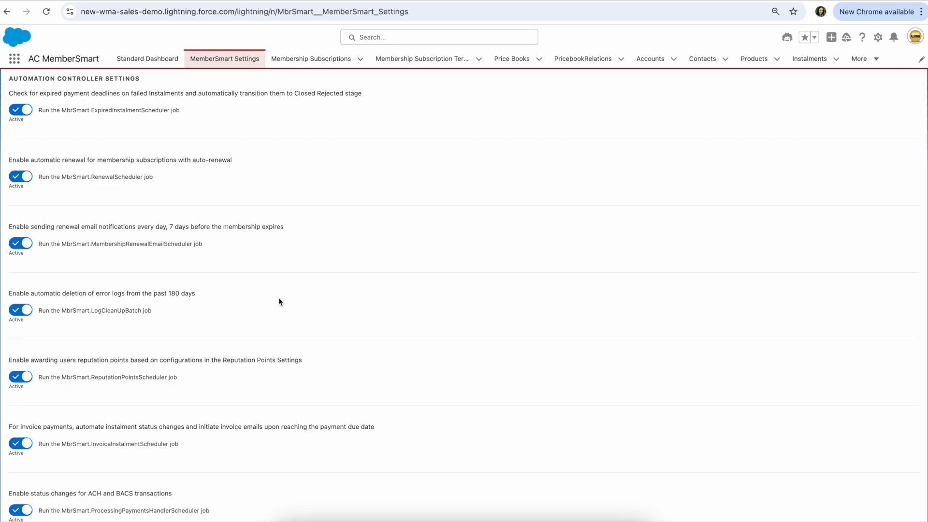
scroll(279, 301, down, 3)
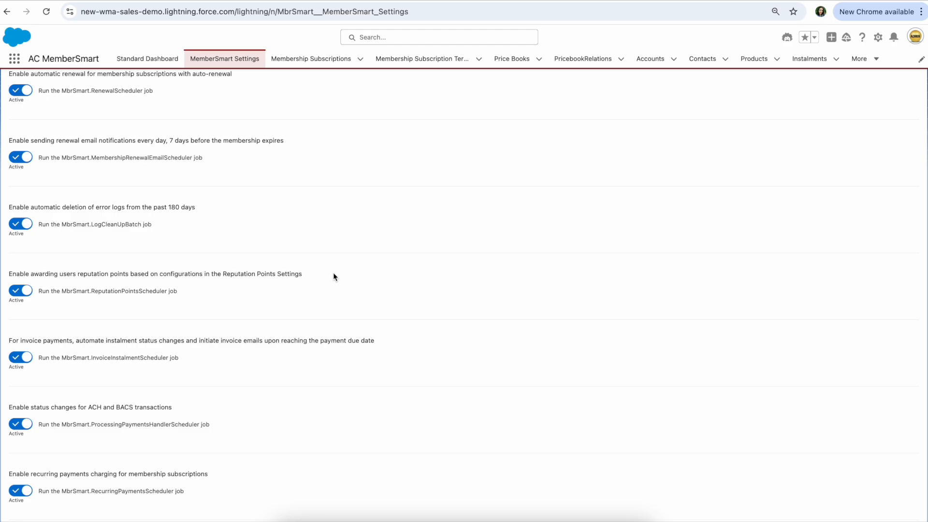
scroll(334, 277, down, 1)
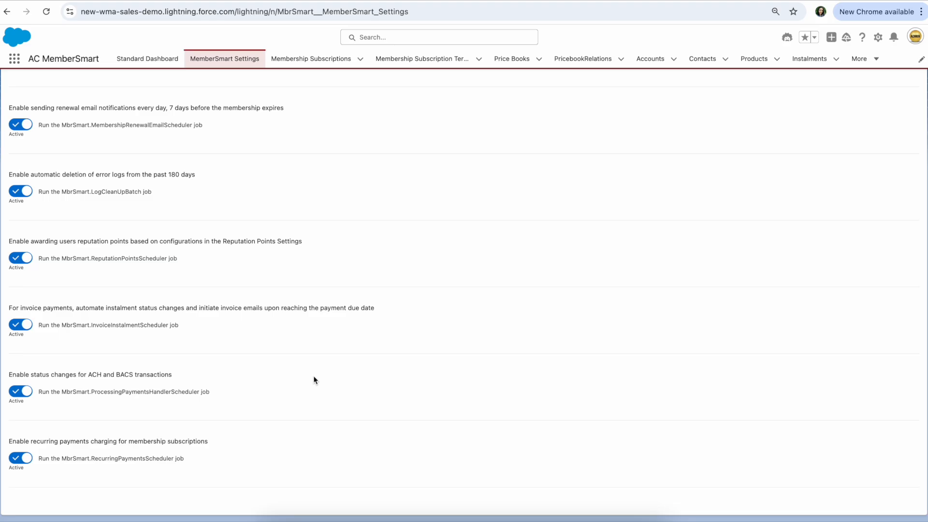
scroll(313, 379, up, 10)
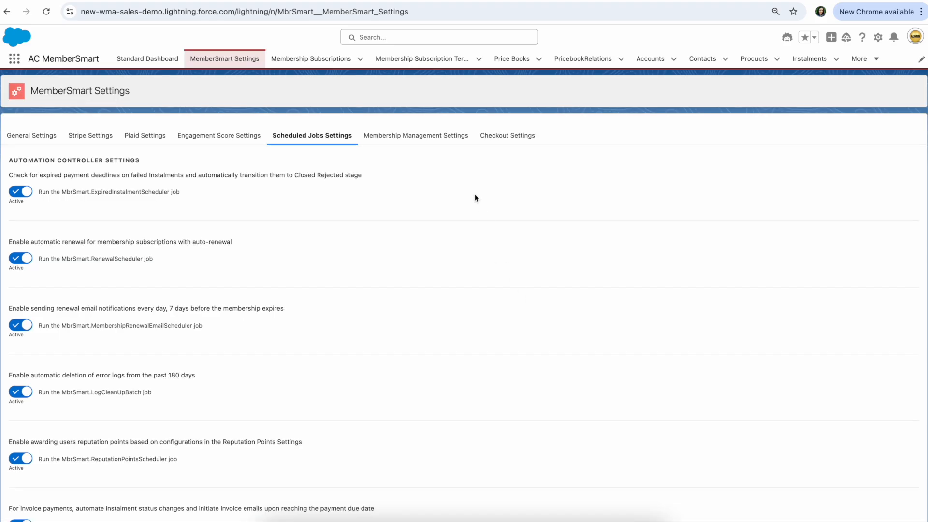
Examine the Membership Management Settings and the package name and package identificator in the Checkout Settings
click(438, 138)
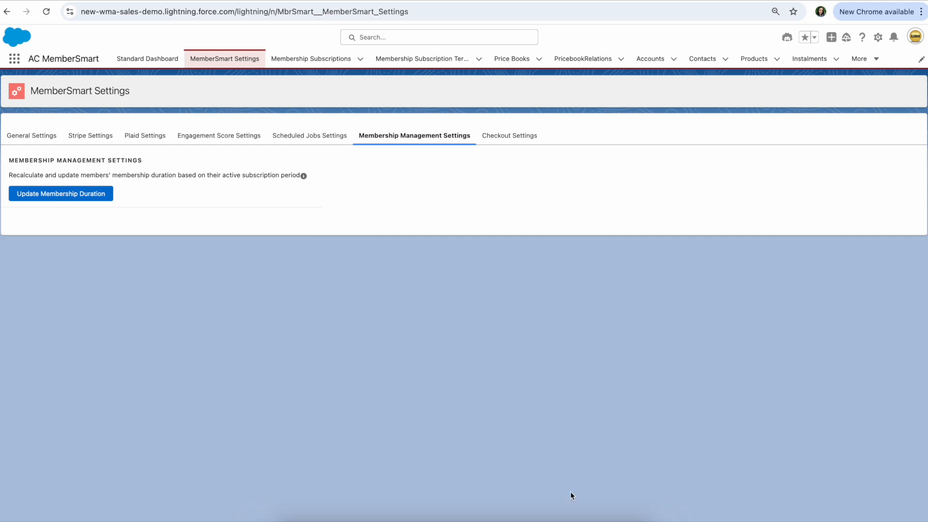
click(518, 140)
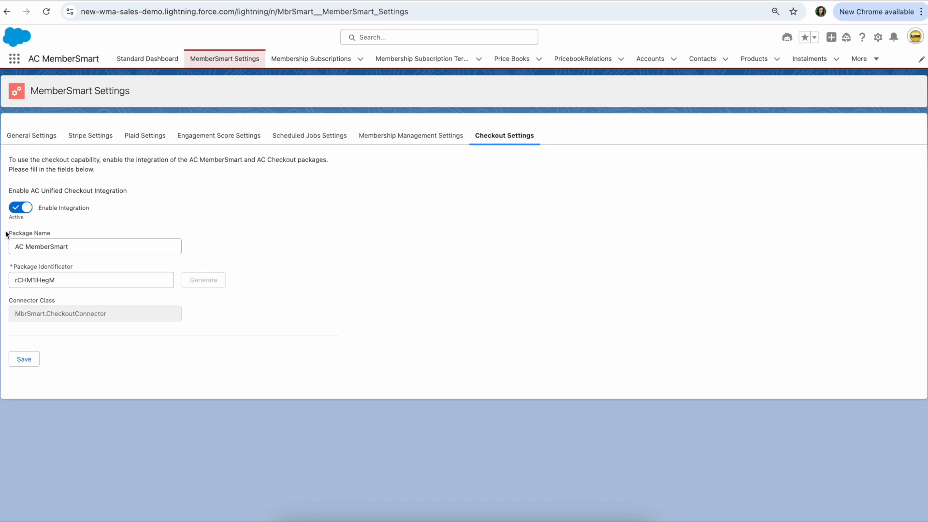
click(41, 234)
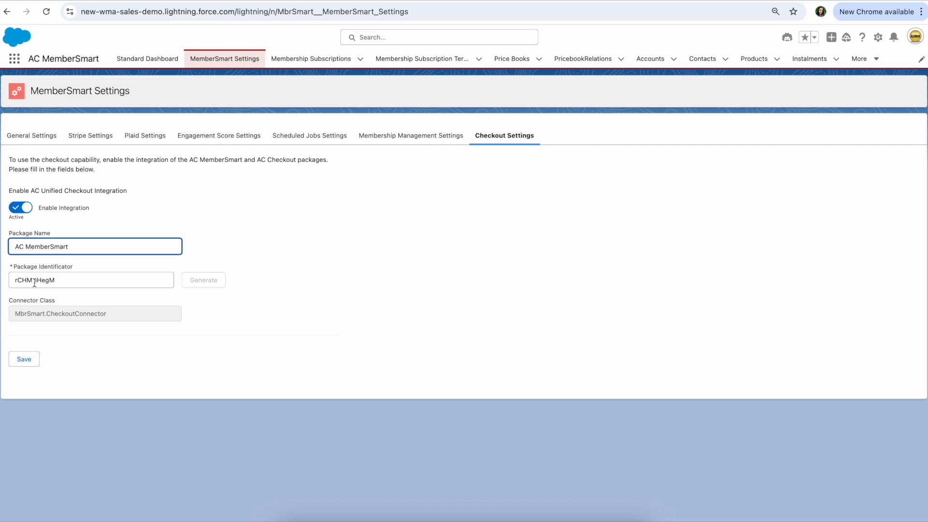
click(212, 281)
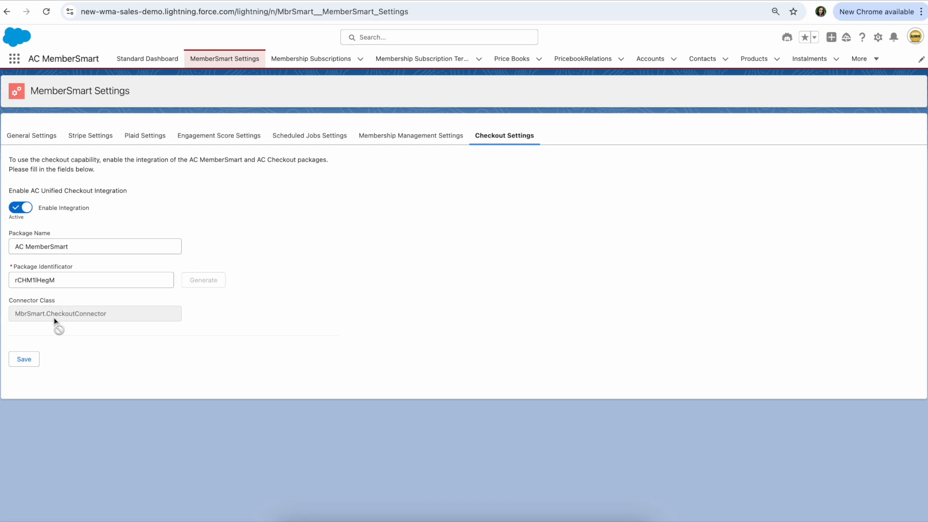
double_click(39, 281)
click(287, 259)
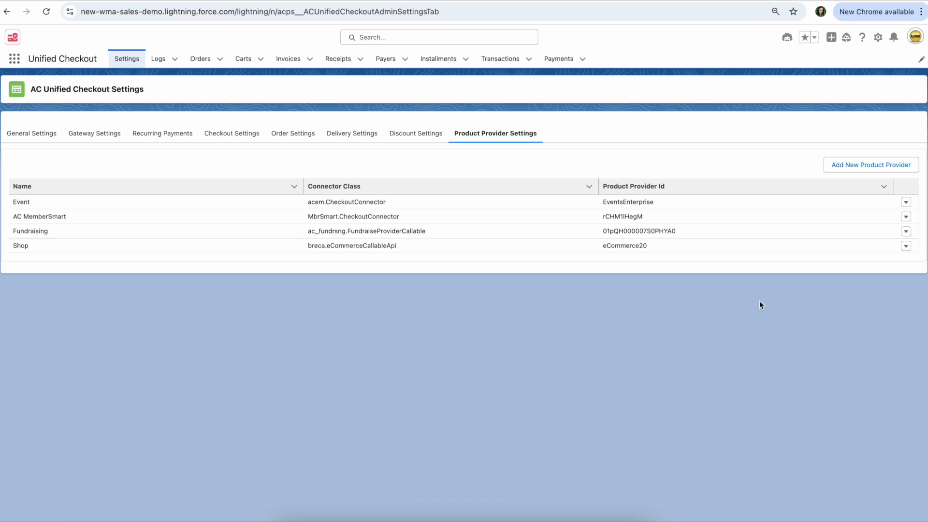
Open the form for adding a new product provider in the AC Unified Checkout Settings
click(882, 168)
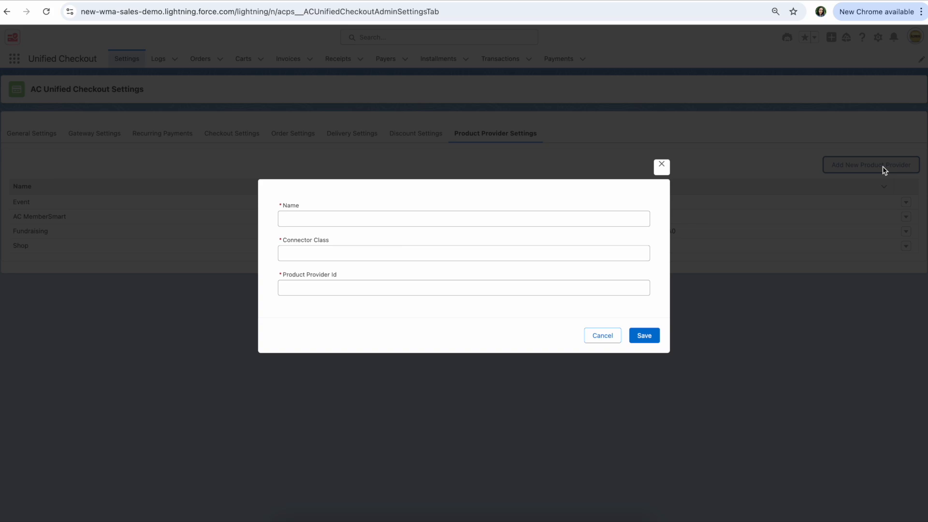